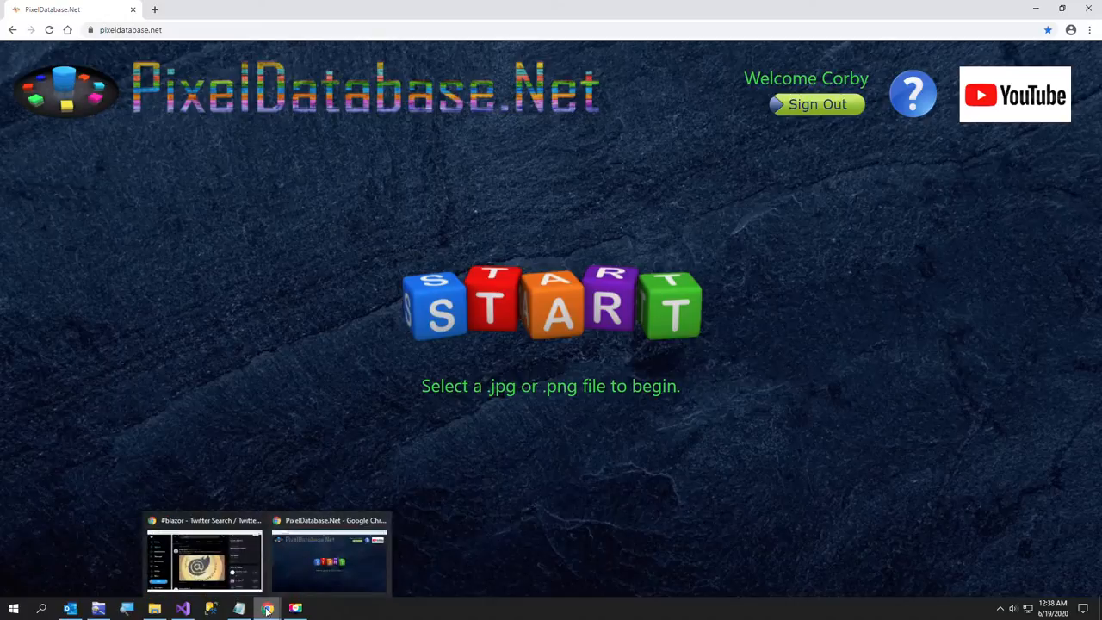
Step: Switch to the Chrome window showing the #blazor Twitter search with the pie tweet
{"action": "left_click", "coordinate": [205, 559]}
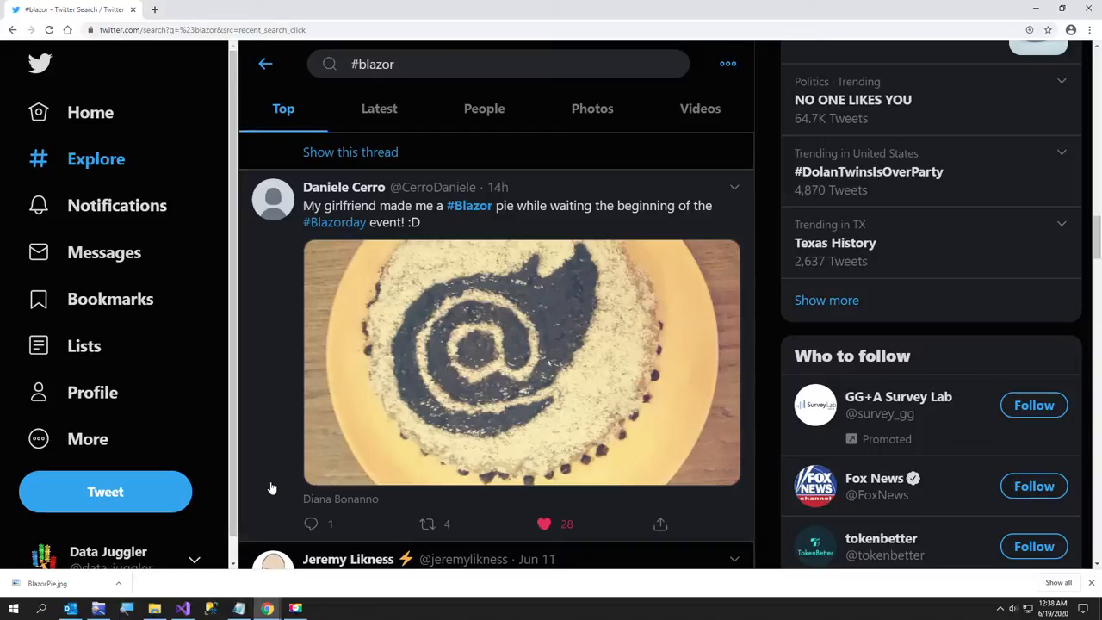
Step: Save the tweet's pie photo to the Temp folder as BlazorPie.jpg
{"action": "right_click", "coordinate": [411, 441]}
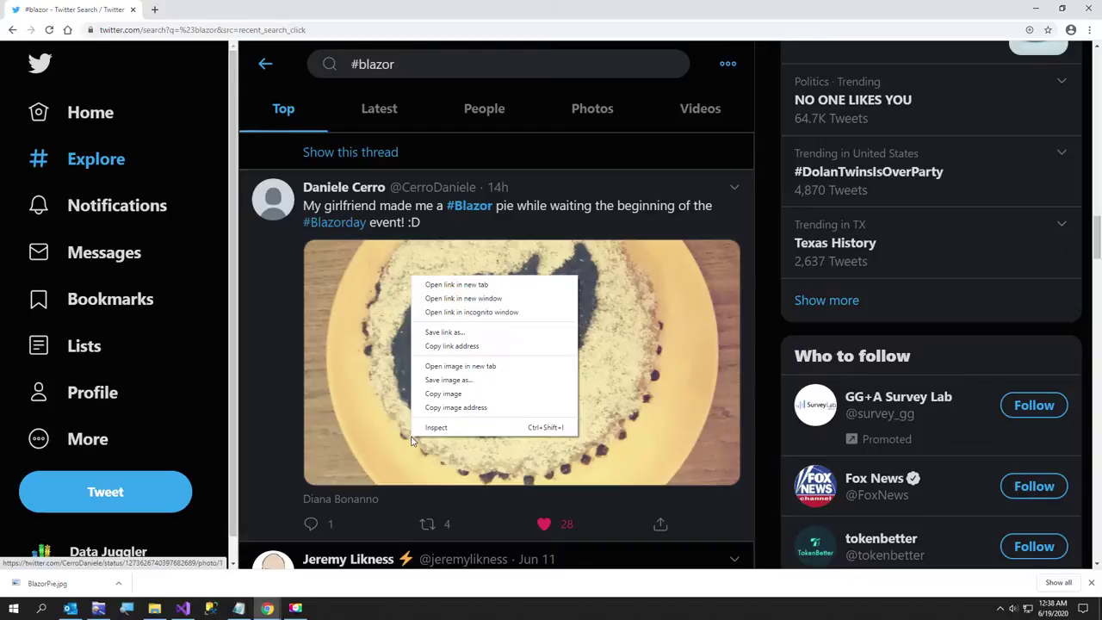
{"action": "left_click", "coordinate": [439, 380]}
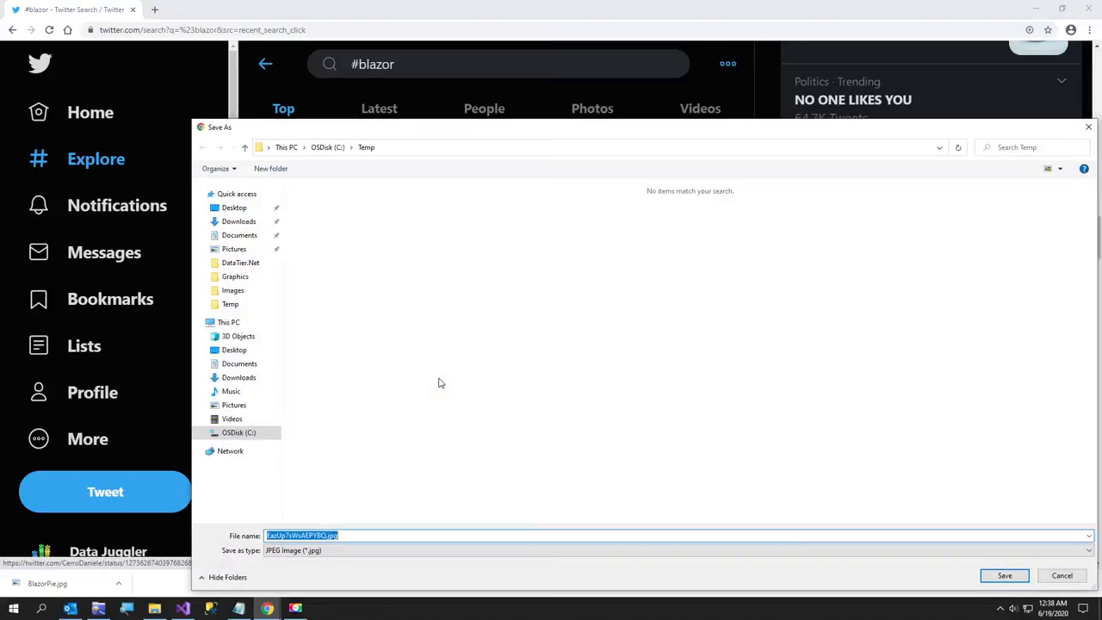
{"action": "type", "text": "BlazorPie"}
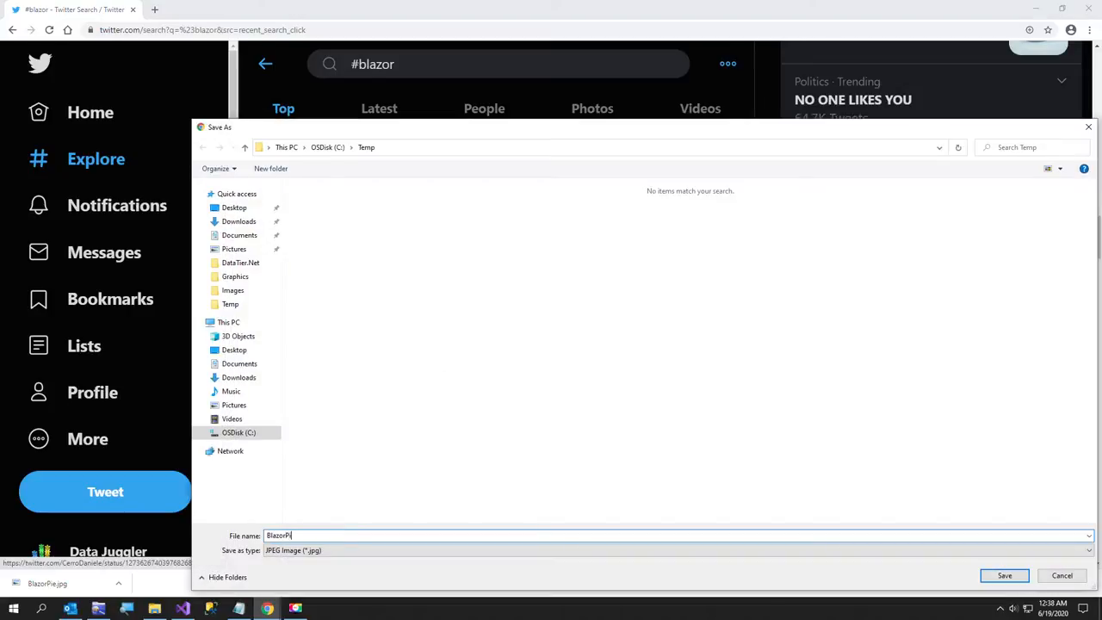
{"action": "left_click", "coordinate": [1005, 575]}
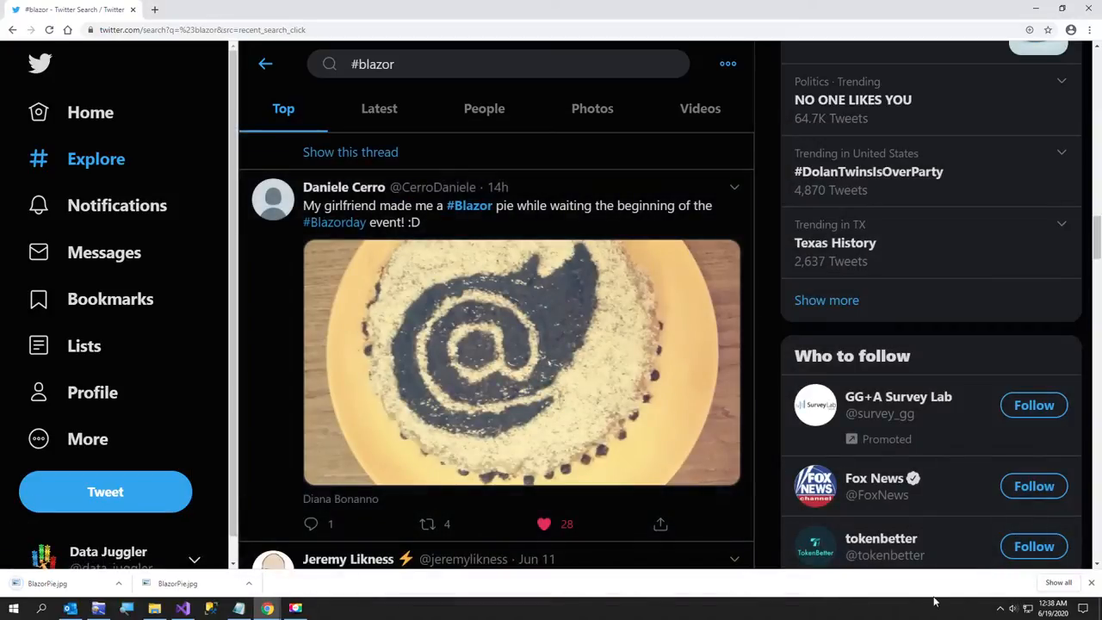
{"action": "left_click", "coordinate": [1092, 583]}
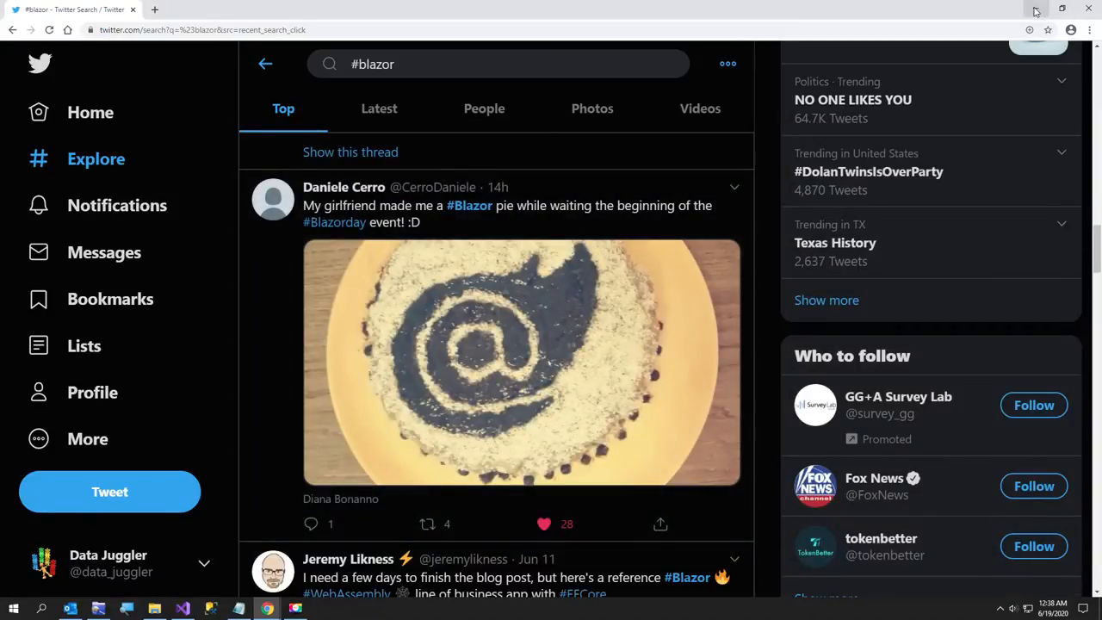
Step: Load C:\Temp\BlazorPie.jpg into PixelDatabase.Net, reporting 806,400 pixels
{"action": "left_click", "coordinate": [1036, 8]}
{"action": "left_click", "coordinate": [558, 298]}
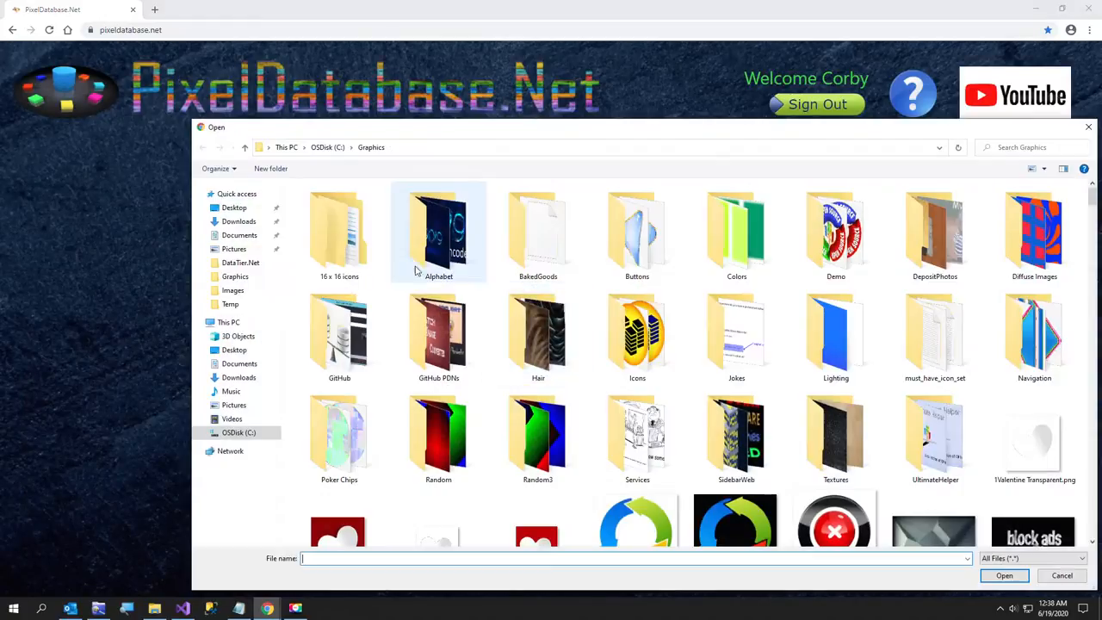
{"action": "left_click", "coordinate": [327, 148]}
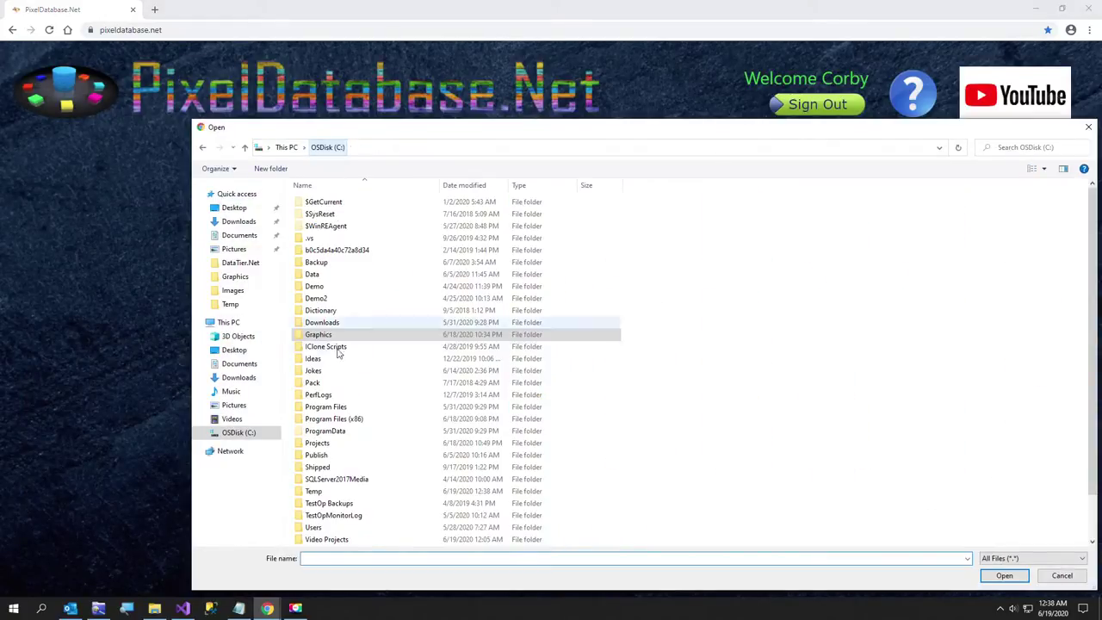
{"action": "double_click", "coordinate": [314, 491]}
{"action": "double_click", "coordinate": [430, 293]}
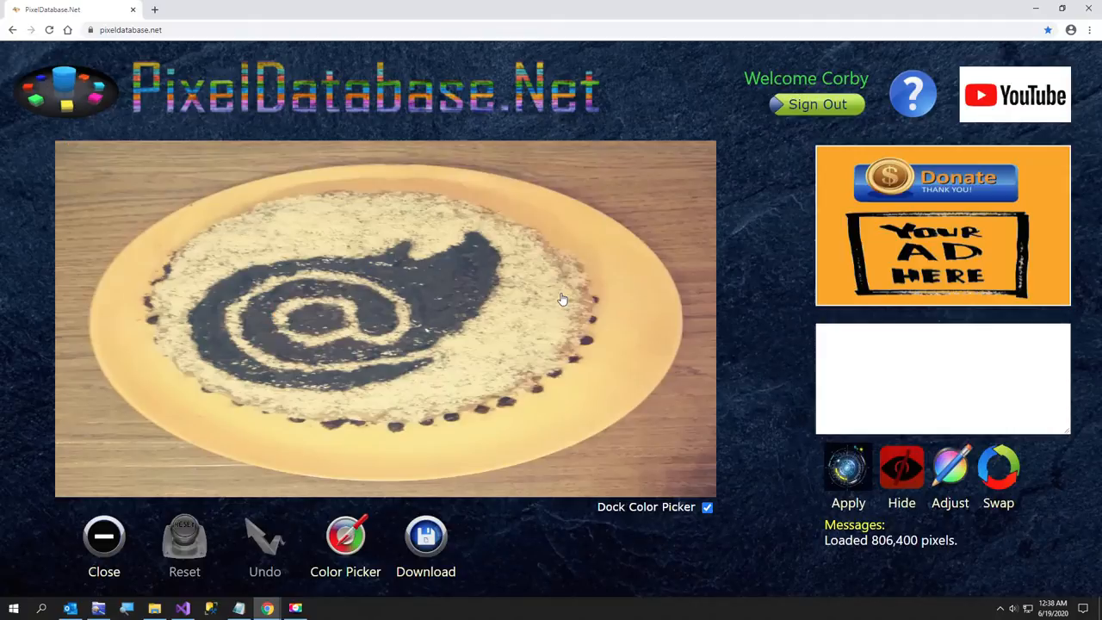
Step: Enable the colour picker and sample the plate and light crust colours around the pie
{"action": "left_click", "coordinate": [350, 539]}
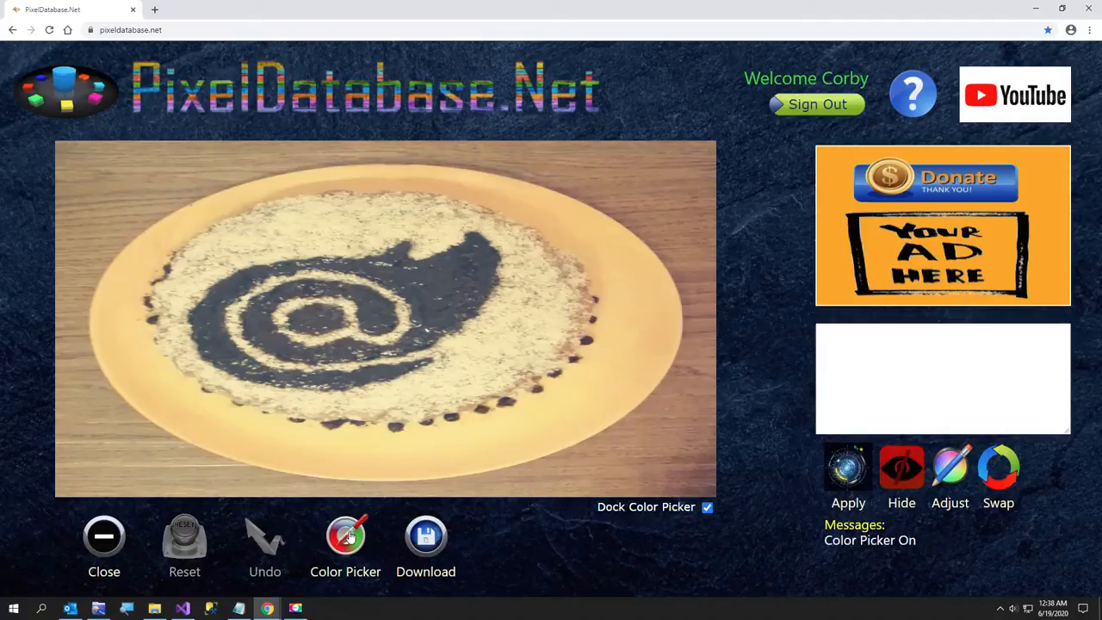
{"action": "left_click", "coordinate": [616, 455]}
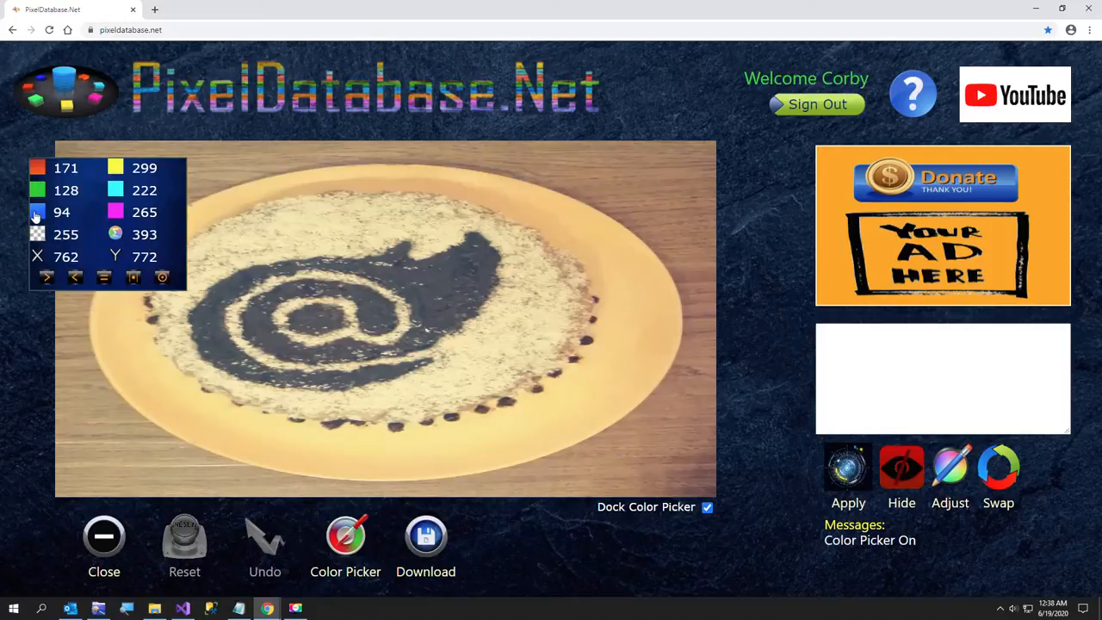
{"action": "left_click", "coordinate": [486, 356]}
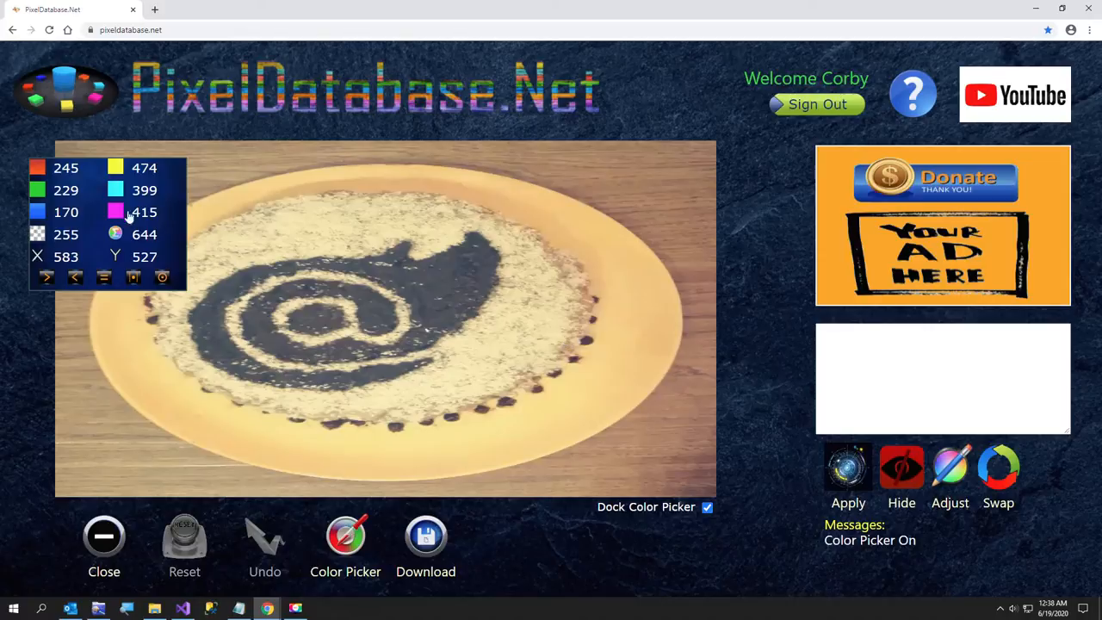
{"action": "left_click", "coordinate": [638, 345]}
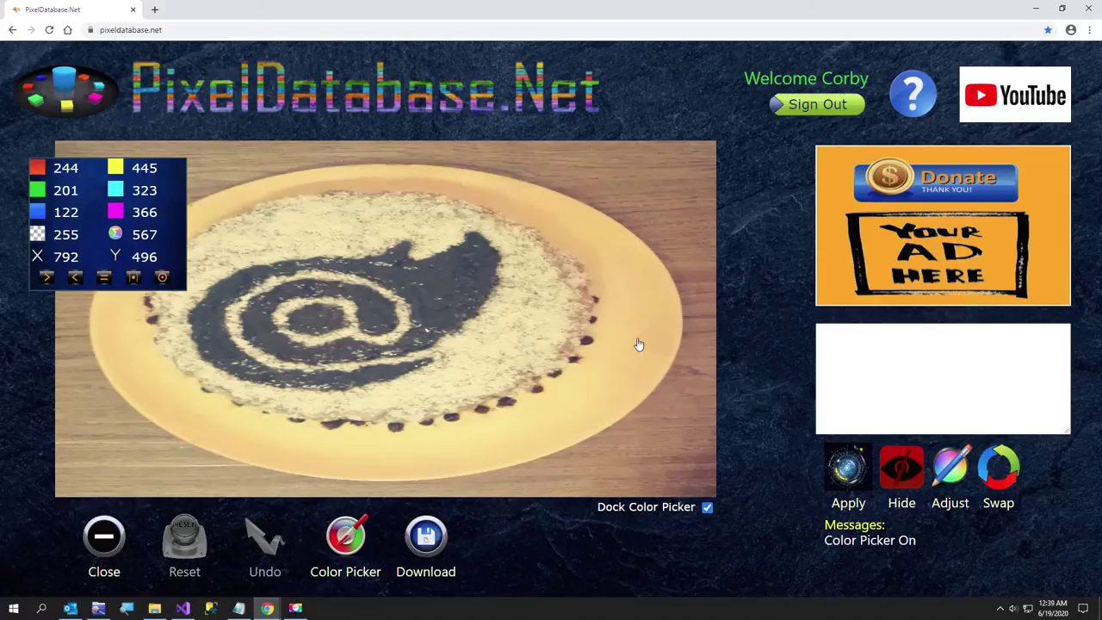
{"action": "left_click", "coordinate": [588, 240]}
{"action": "left_click", "coordinate": [674, 227]}
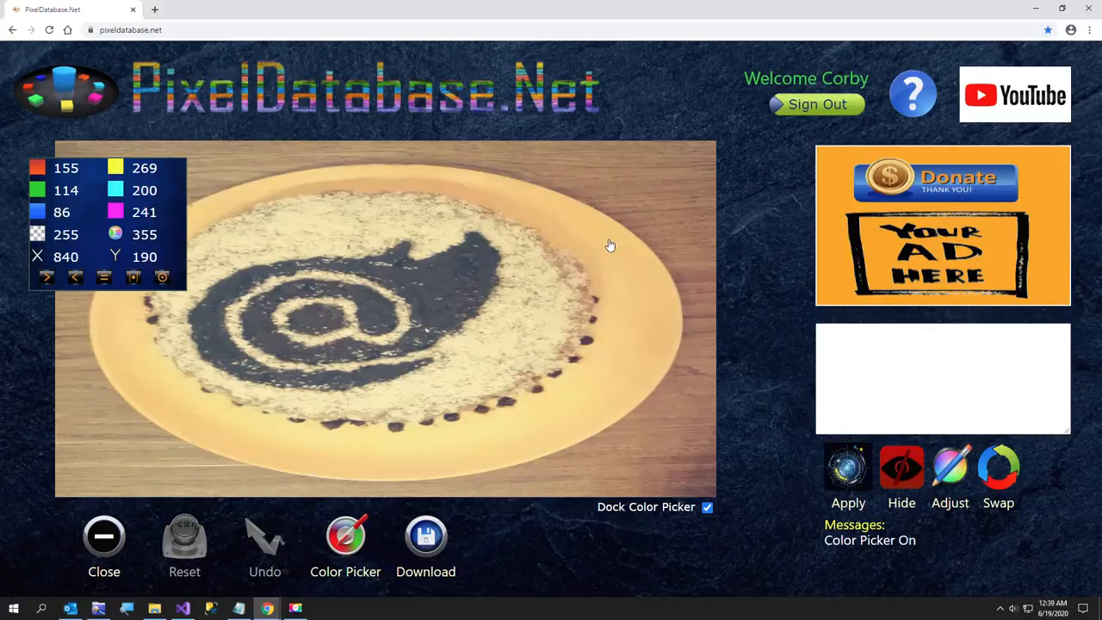
{"action": "left_click", "coordinate": [610, 243]}
{"action": "left_click", "coordinate": [180, 402]}
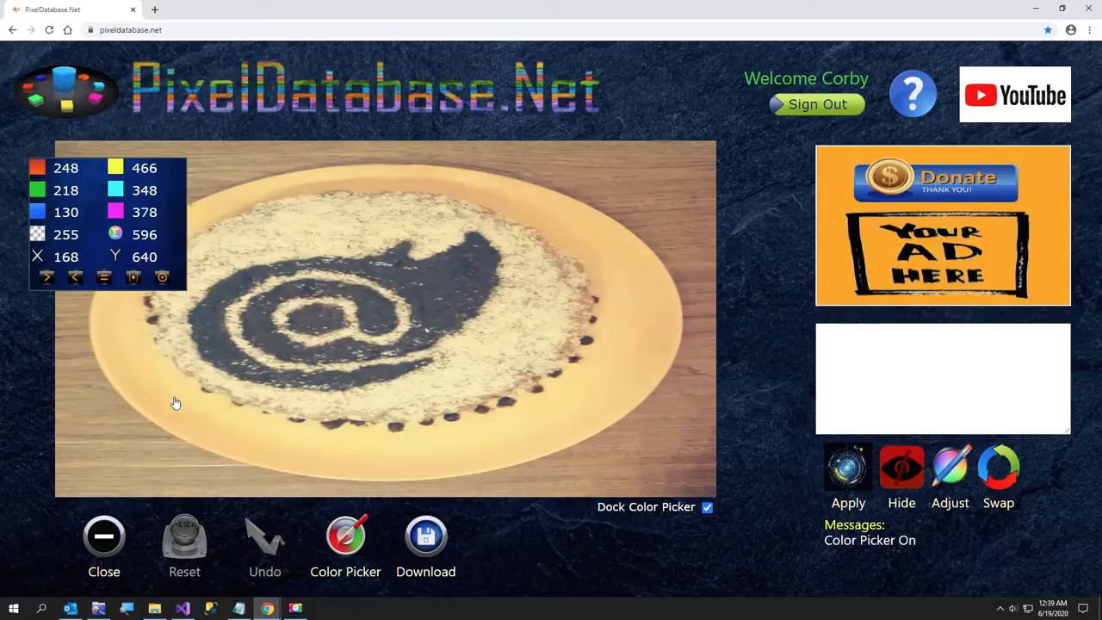
{"action": "left_click", "coordinate": [280, 239]}
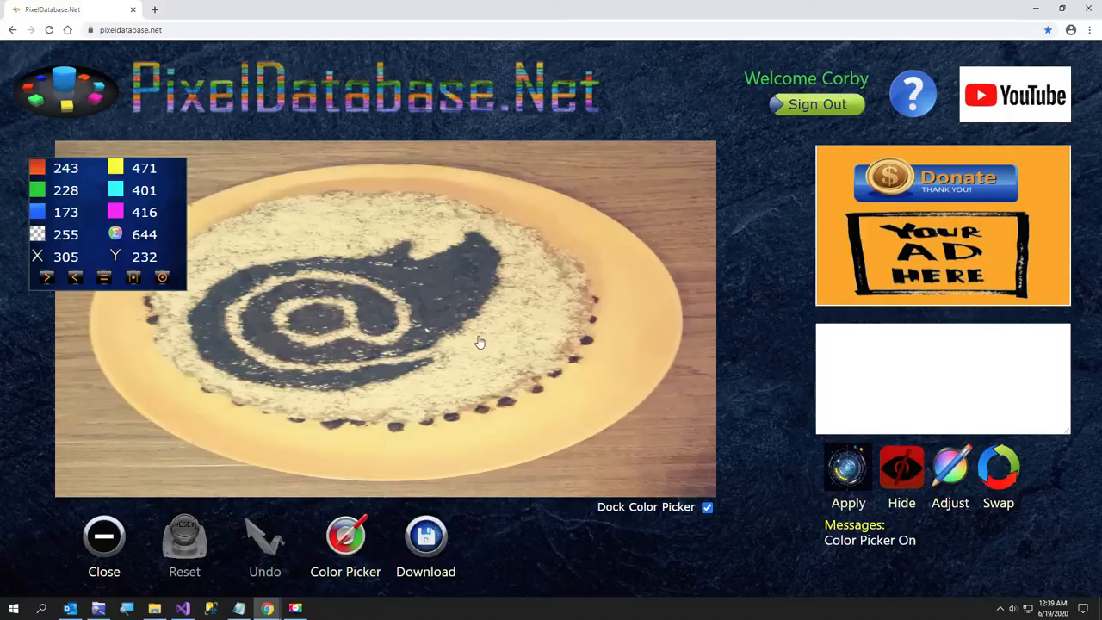
Step: Sample several spots on the dark logo, reading roughly RGB 80/85/89
{"action": "left_click", "coordinate": [450, 310]}
{"action": "left_click", "coordinate": [478, 256]}
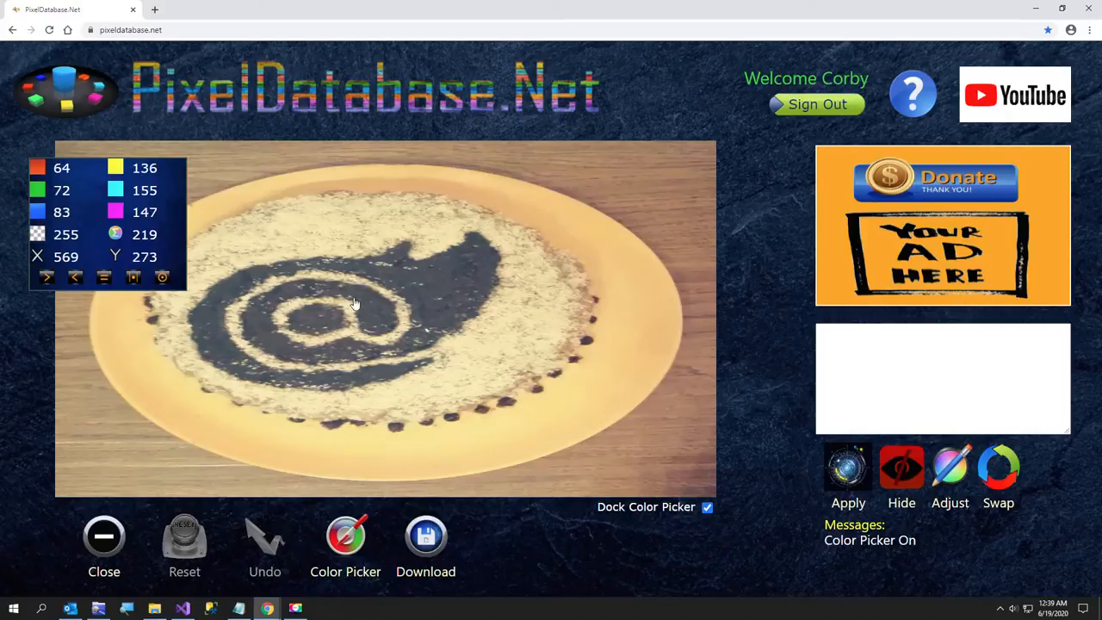
{"action": "left_click", "coordinate": [213, 344]}
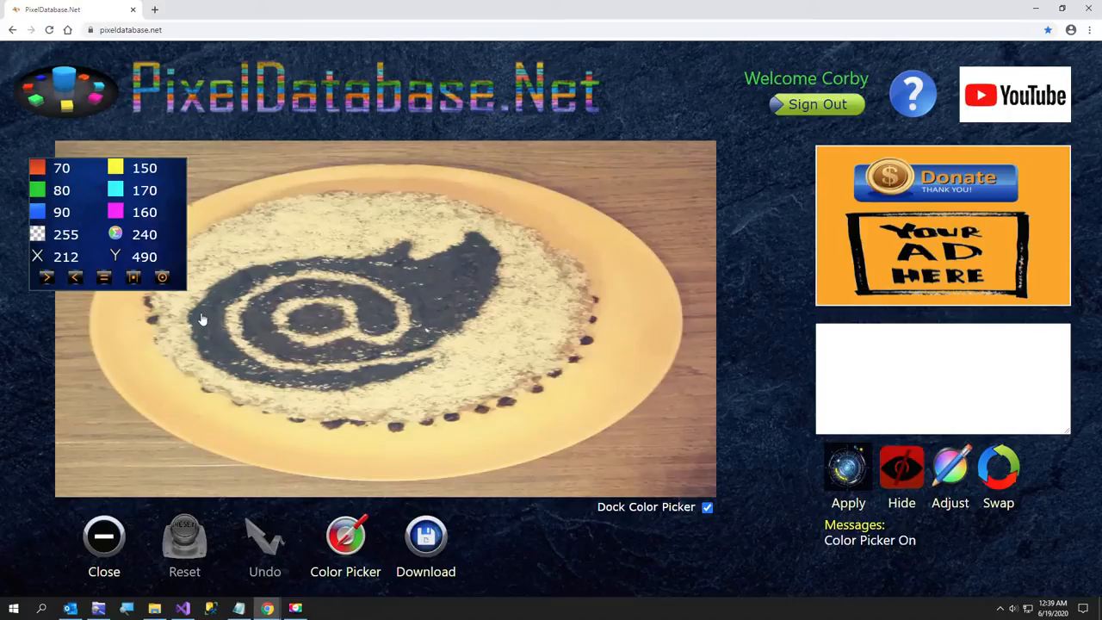
{"action": "left_click", "coordinate": [207, 307]}
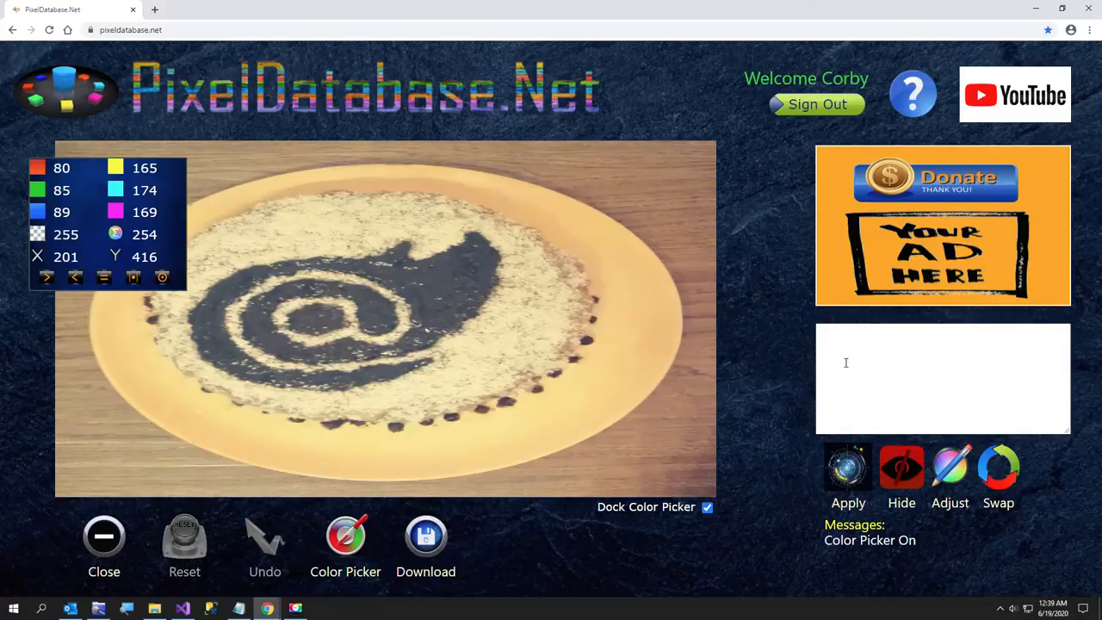
Step: Insert the Update Pixels adjust template and re-sample the dark logo colour
{"action": "left_click", "coordinate": [915, 399]}
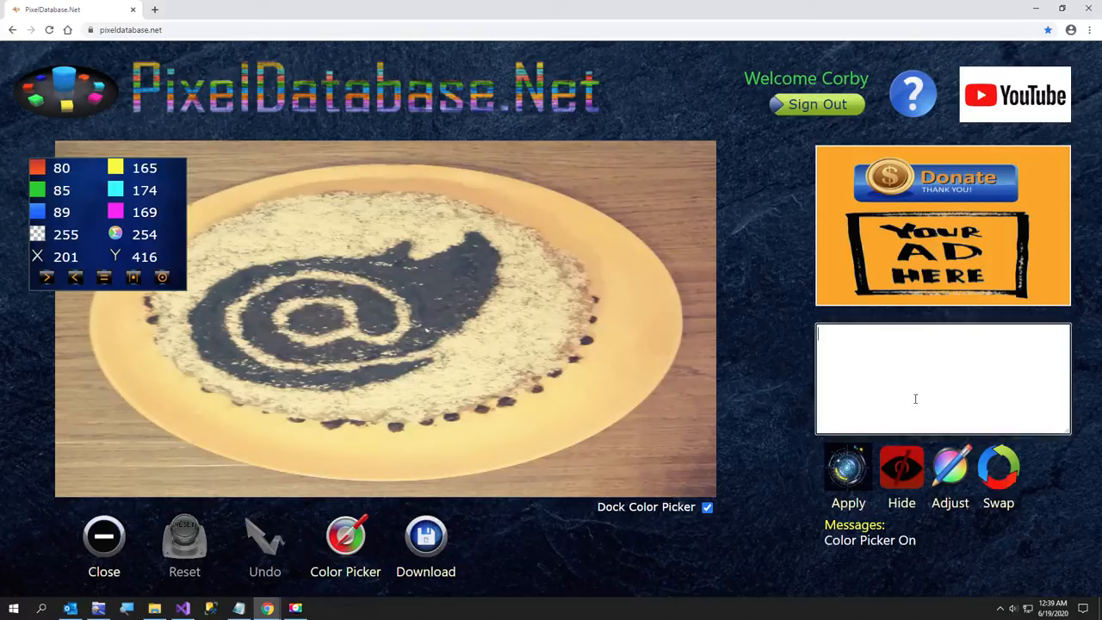
{"action": "left_click", "coordinate": [956, 476]}
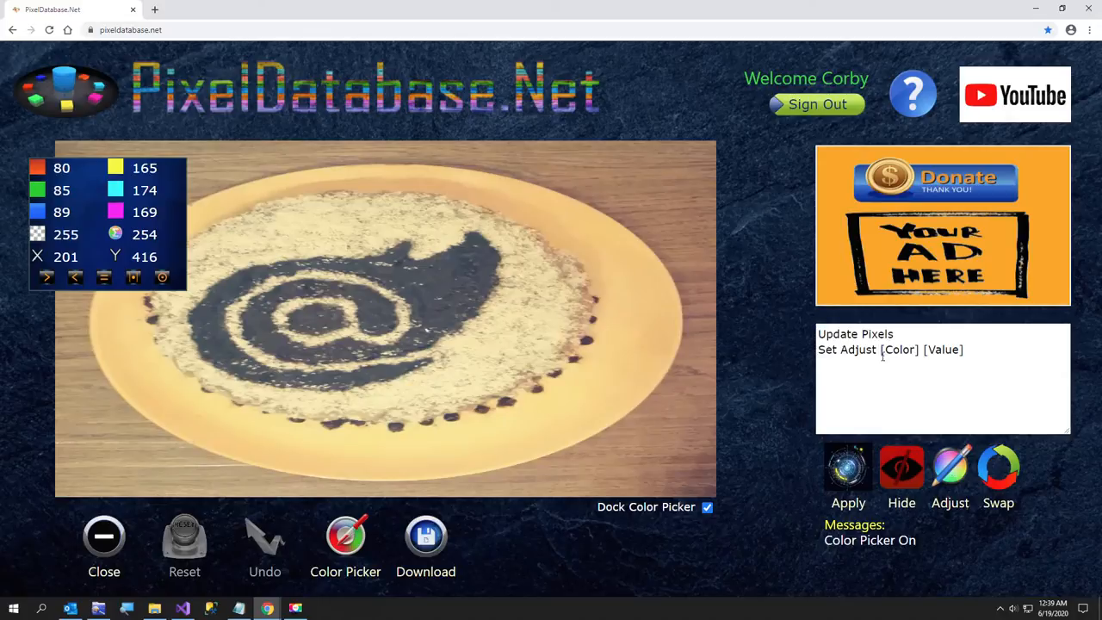
{"action": "left_click_drag", "start_coordinate": [881, 349], "coordinate": [965, 349]}
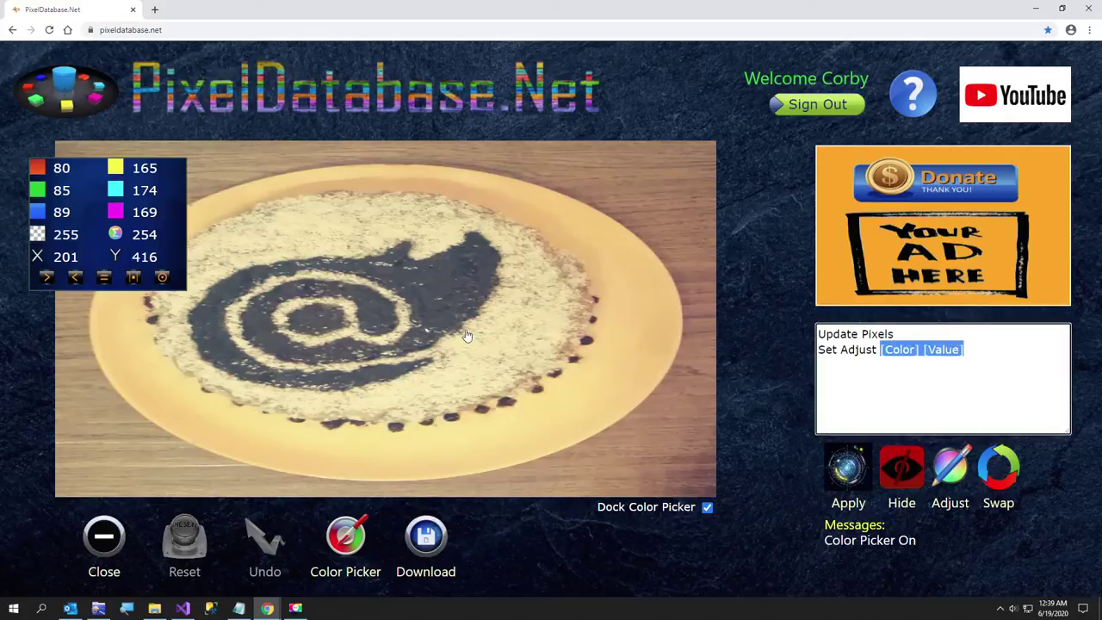
{"action": "left_click", "coordinate": [441, 290]}
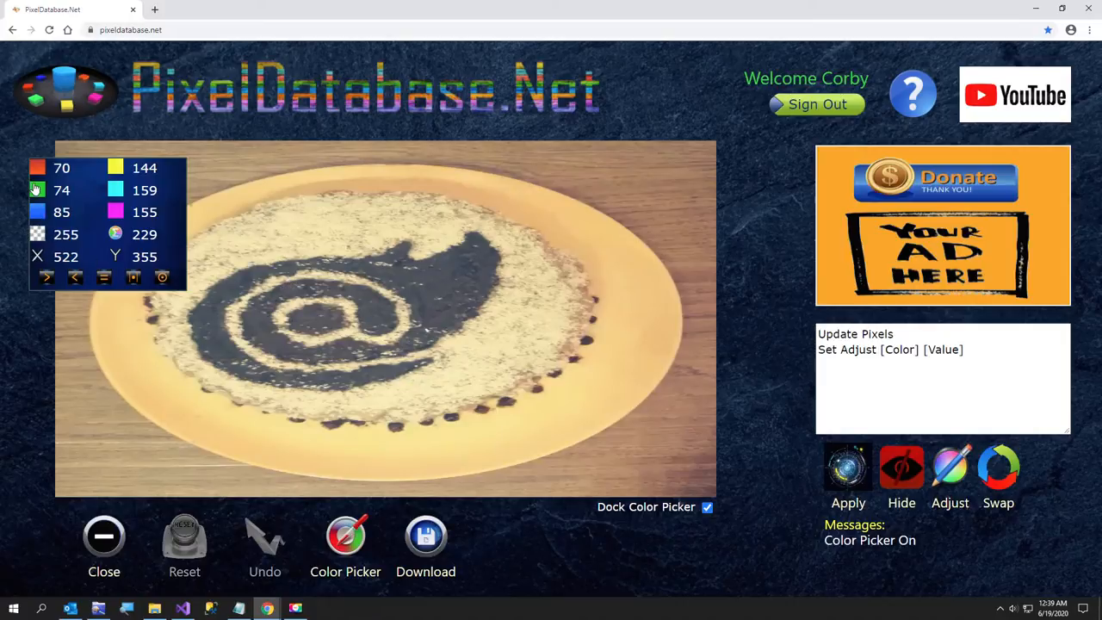
Step: Run 'Set Adjust Green -75 Where Total < 300', updating 85,638 pixels
{"action": "left_click", "coordinate": [820, 388]}
{"action": "left_click_drag", "start_coordinate": [880, 349], "coordinate": [980, 347]}
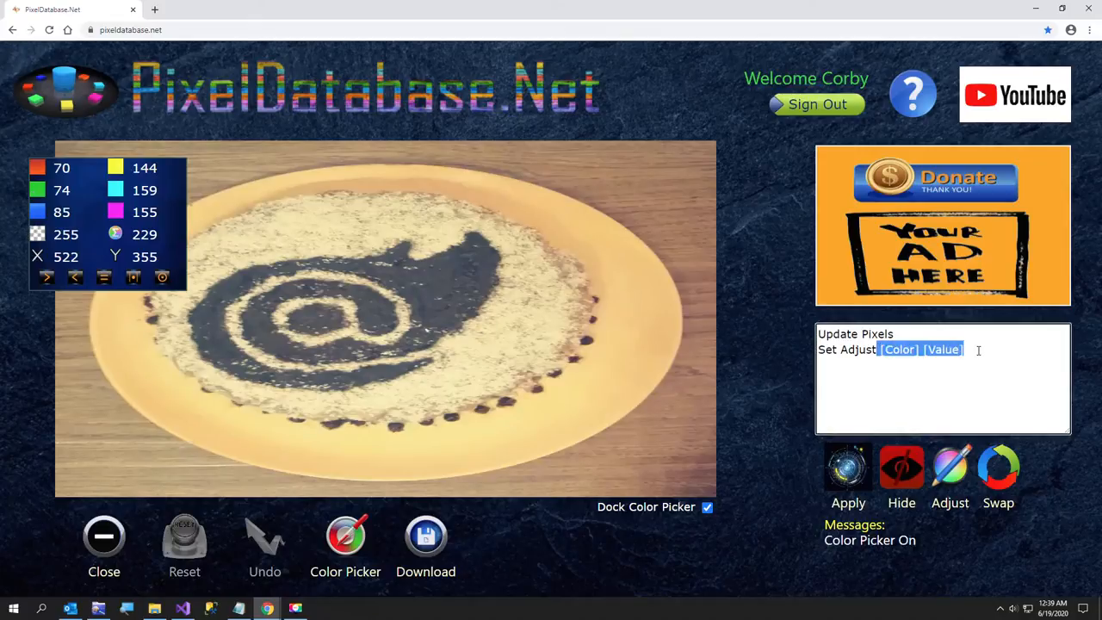
{"action": "key", "text": "BackSpace"}
{"action": "type", "text": "Green "}
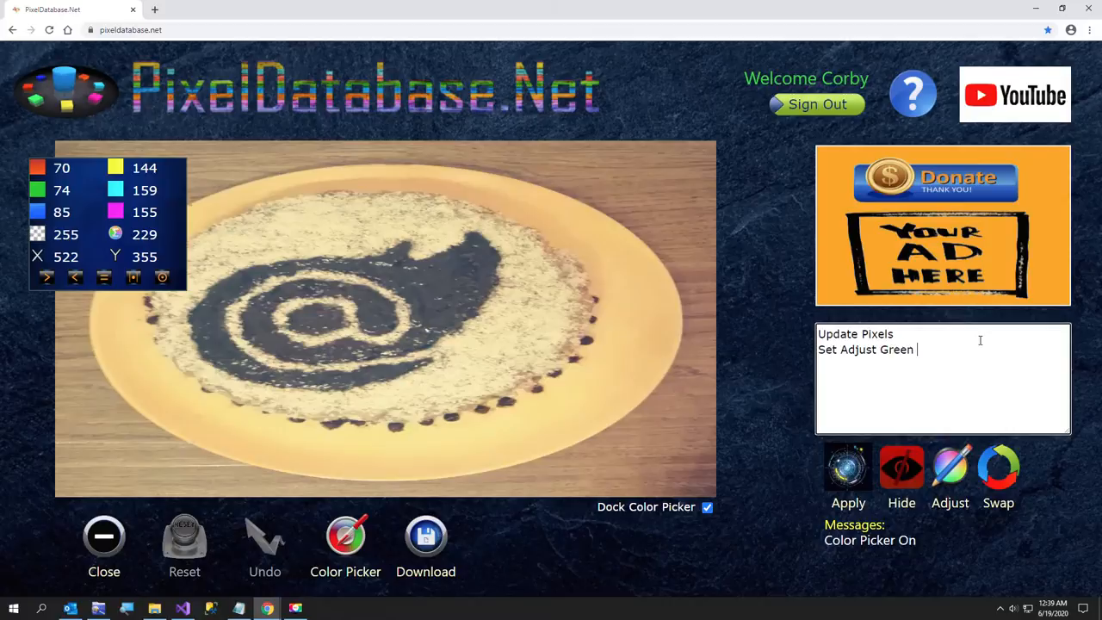
{"action": "type", "text": "-75"}
{"action": "key", "text": "Return"}
{"action": "type", "text": "Where "}
{"action": "type", "text": "Total "}
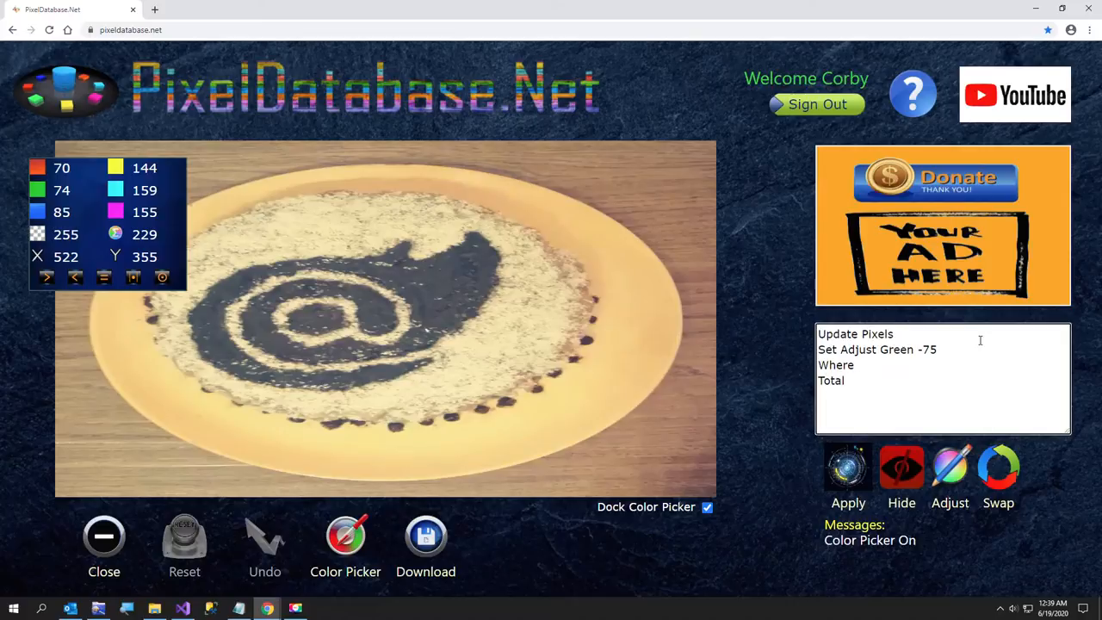
{"action": "type", "text": "< "}
{"action": "type", "text": "300"}
{"action": "left_click", "coordinate": [859, 466]}
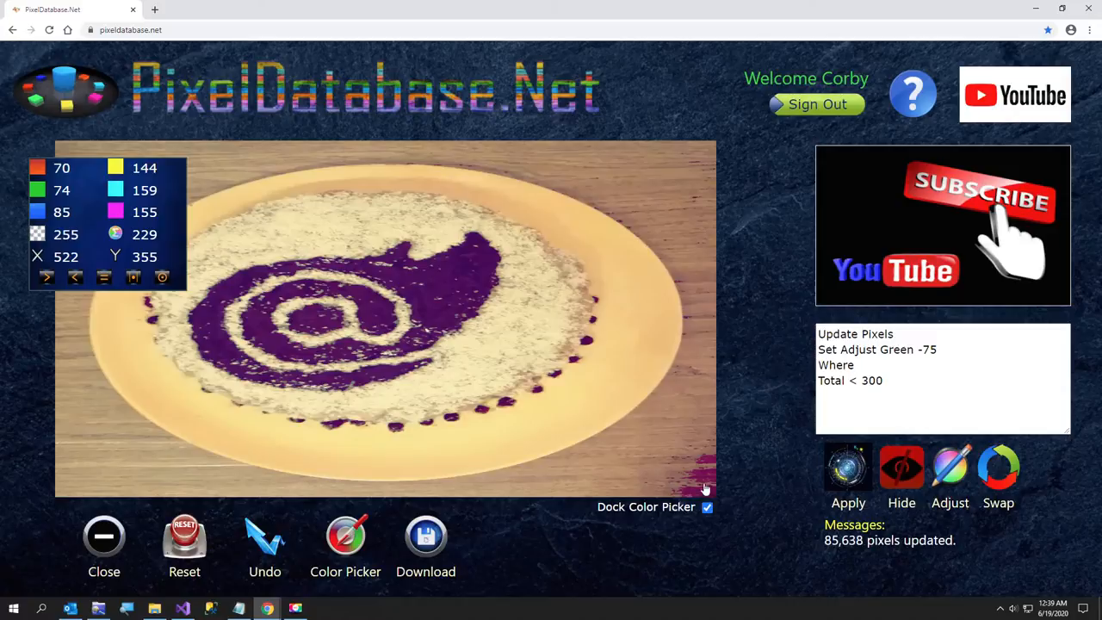
Step: Undo the purple recolouring and sample the plate edge position
{"action": "left_click", "coordinate": [278, 555]}
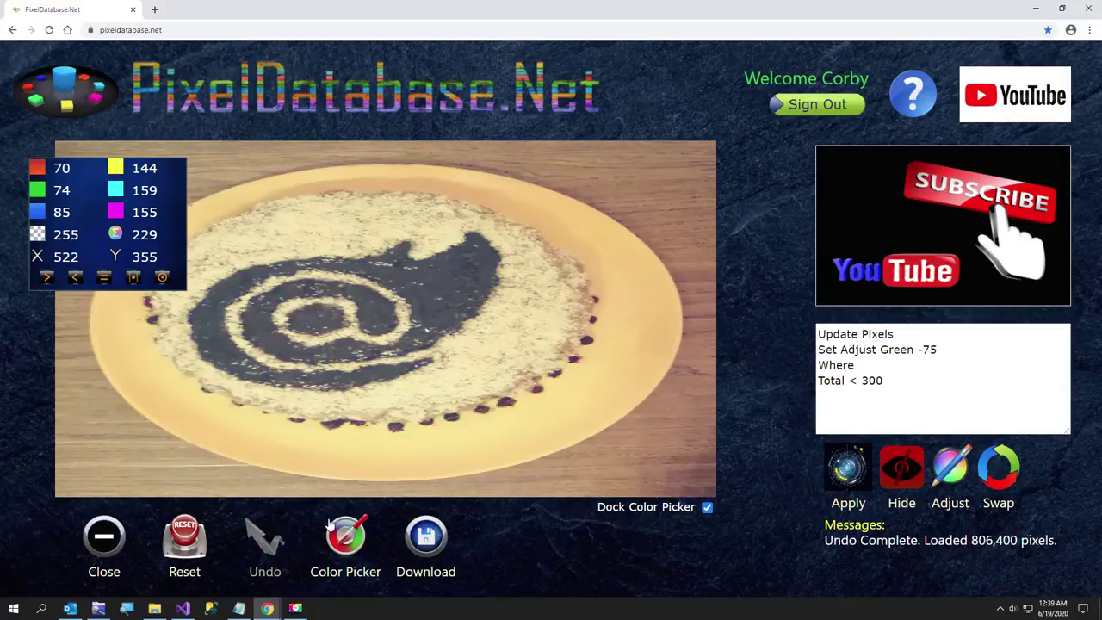
{"action": "left_click", "coordinate": [519, 286]}
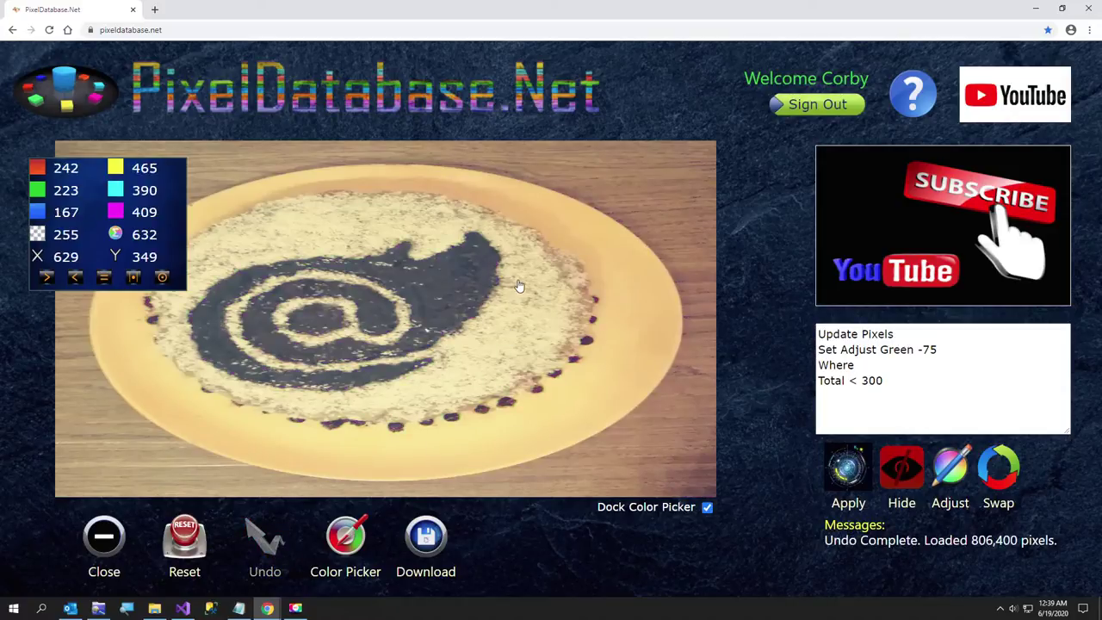
Step: Add the condition X < 629 and rerun the query, updating 81,140 pixels
{"action": "left_click", "coordinate": [890, 378]}
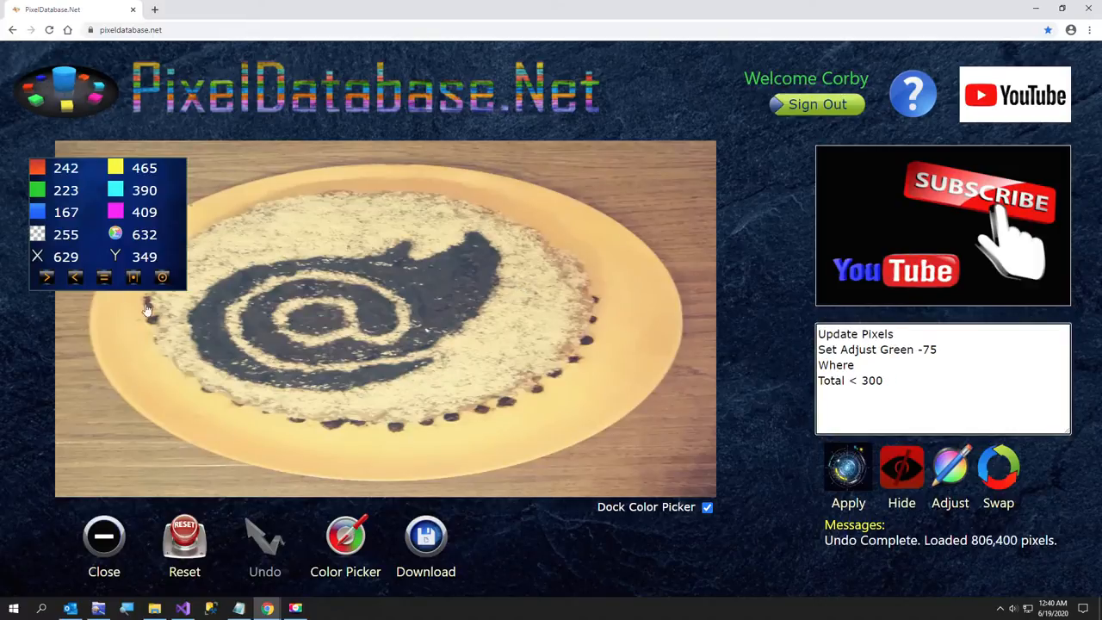
{"action": "left_click", "coordinate": [37, 257]}
{"action": "left_click", "coordinate": [76, 280]}
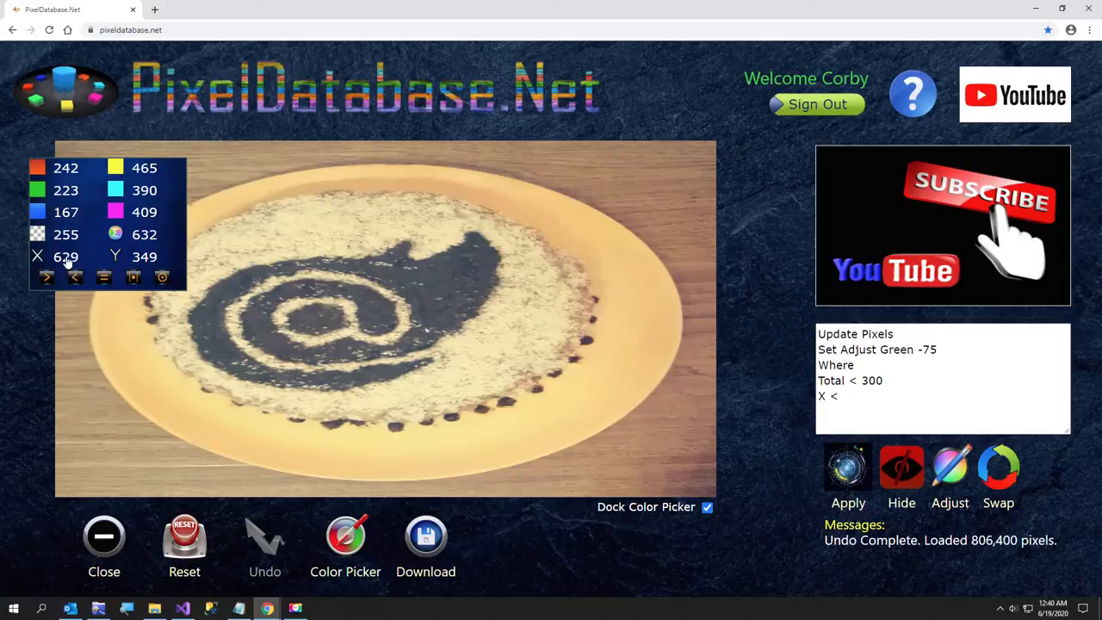
{"action": "left_click", "coordinate": [66, 257]}
{"action": "left_click", "coordinate": [848, 470]}
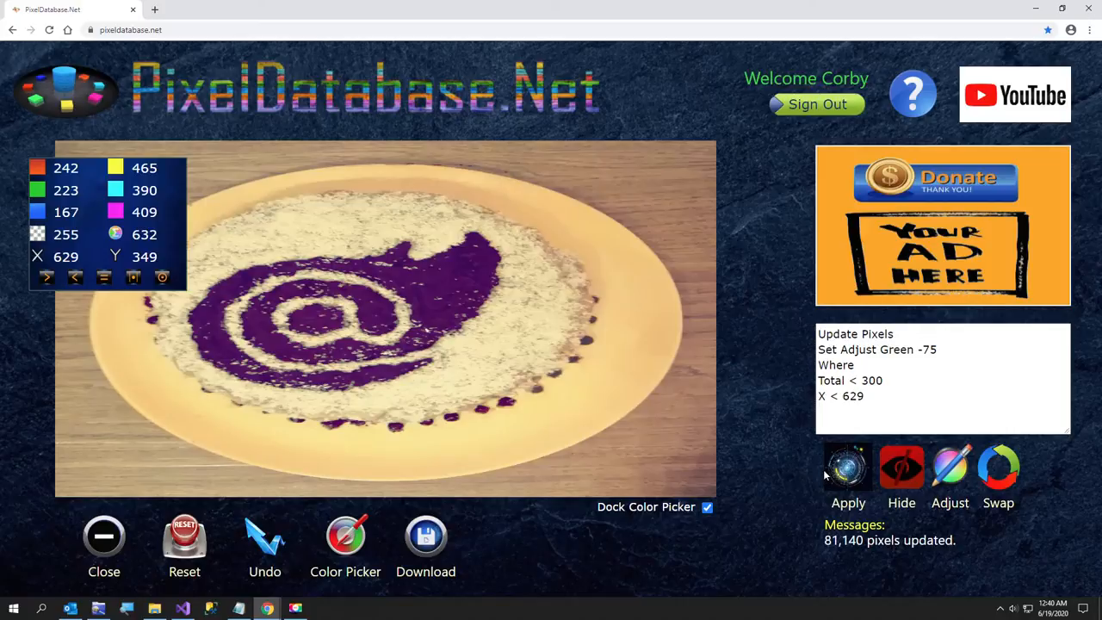
{"action": "left_click", "coordinate": [455, 261]}
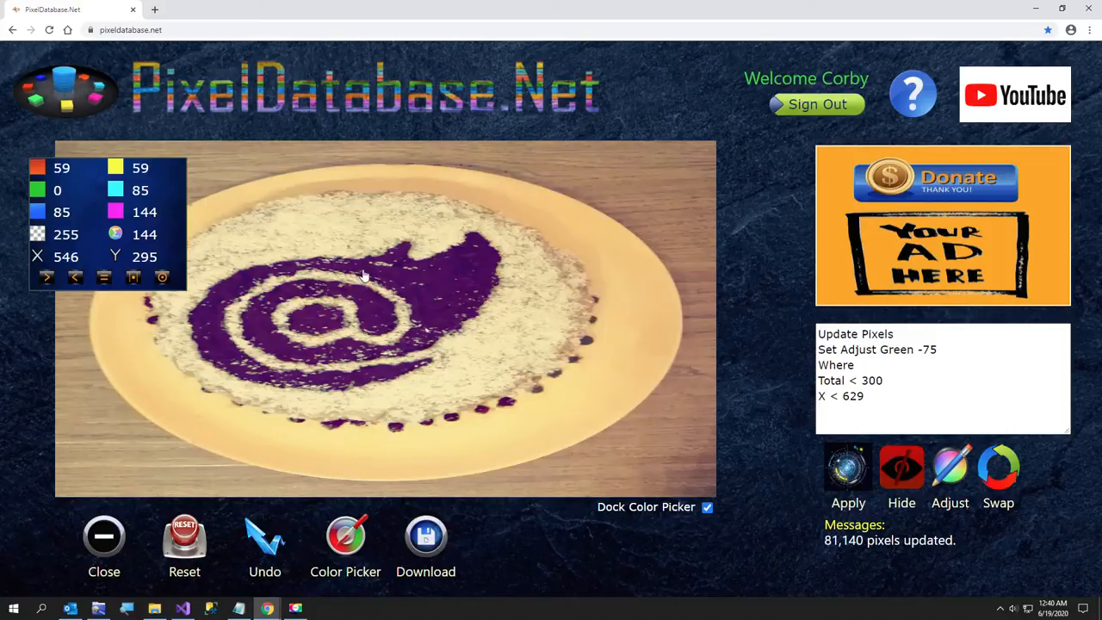
{"action": "left_click", "coordinate": [417, 299]}
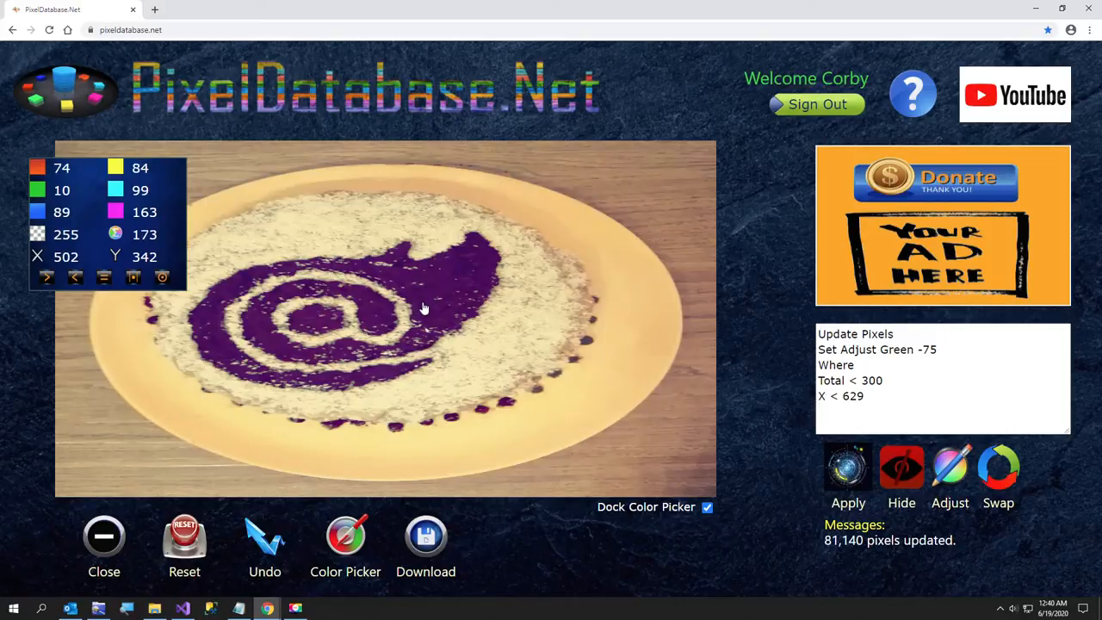
{"action": "left_click", "coordinate": [422, 303]}
{"action": "left_click", "coordinate": [476, 282]}
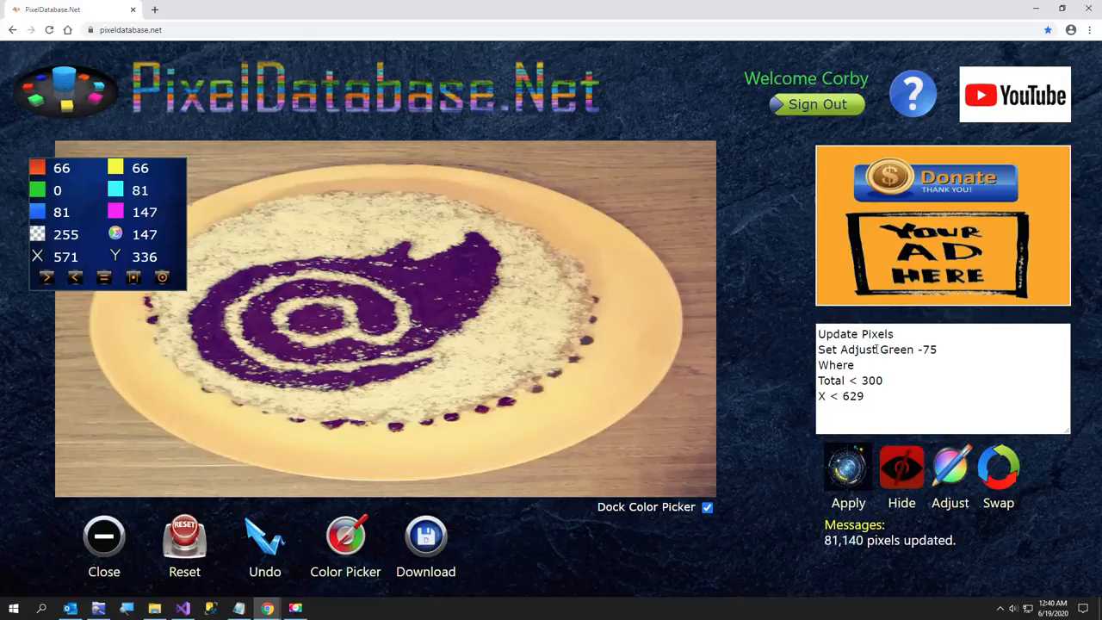
{"action": "double_click", "coordinate": [883, 349]}
{"action": "type", "text": "Blue"}
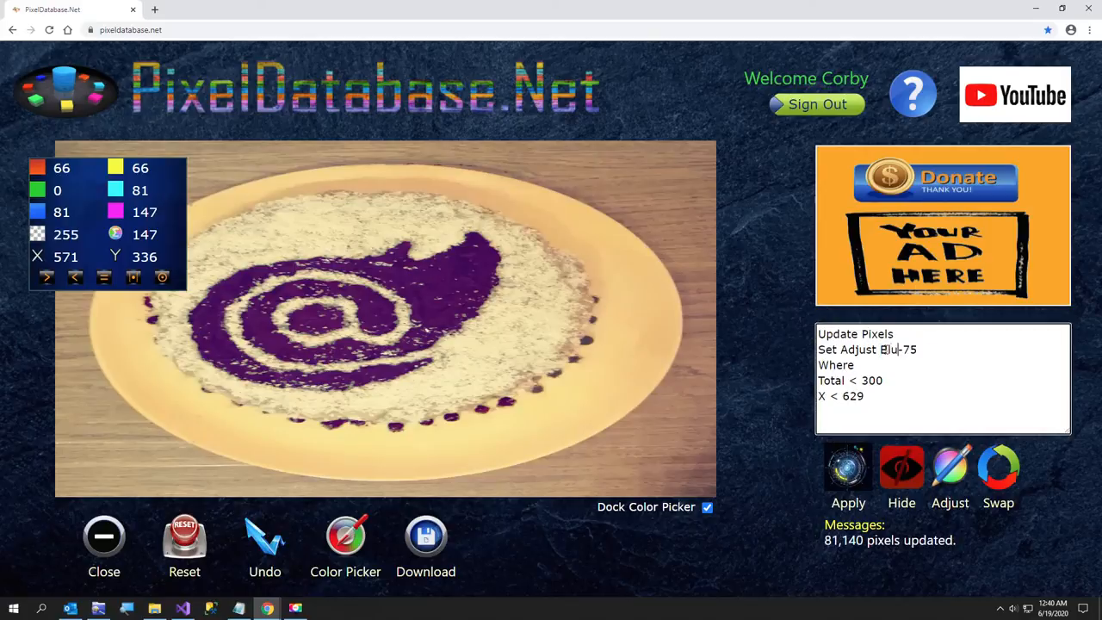
{"action": "type", "text": "Red"}
Step: Change the adjustment to BlueRed 50 and apply it for a brighter magenta-purple logo
{"action": "key", "text": "Delete"}
{"action": "left_click_drag", "start_coordinate": [930, 350], "coordinate": [953, 351]}
{"action": "type", "text": "50"}
{"action": "left_click", "coordinate": [851, 462]}
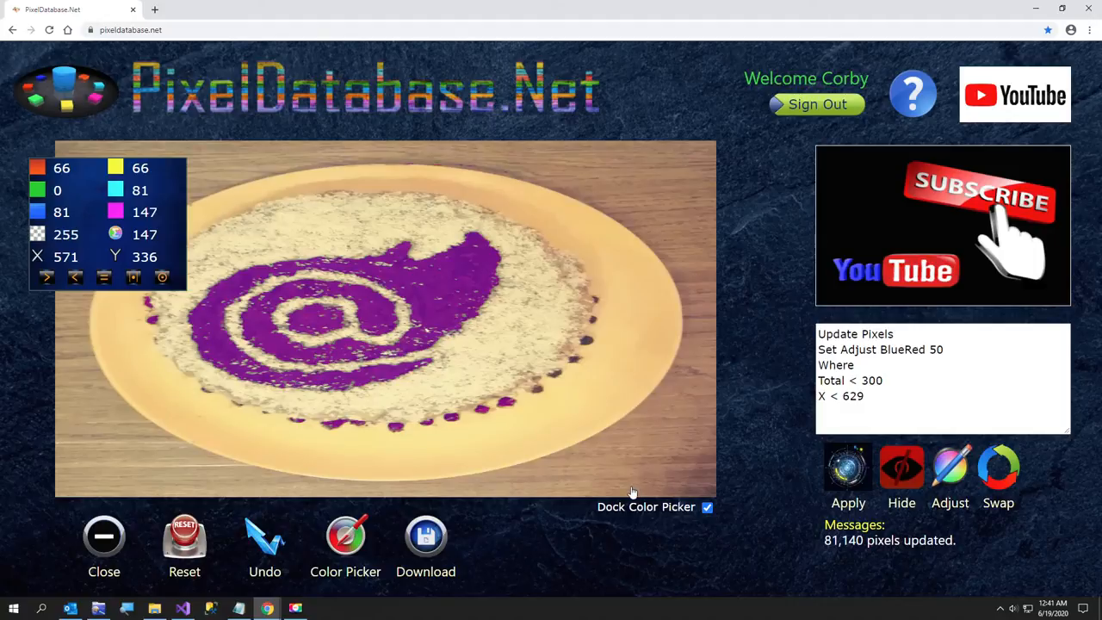
Step: Generate a download link for the recoloured pie image
{"action": "left_click", "coordinate": [429, 538]}
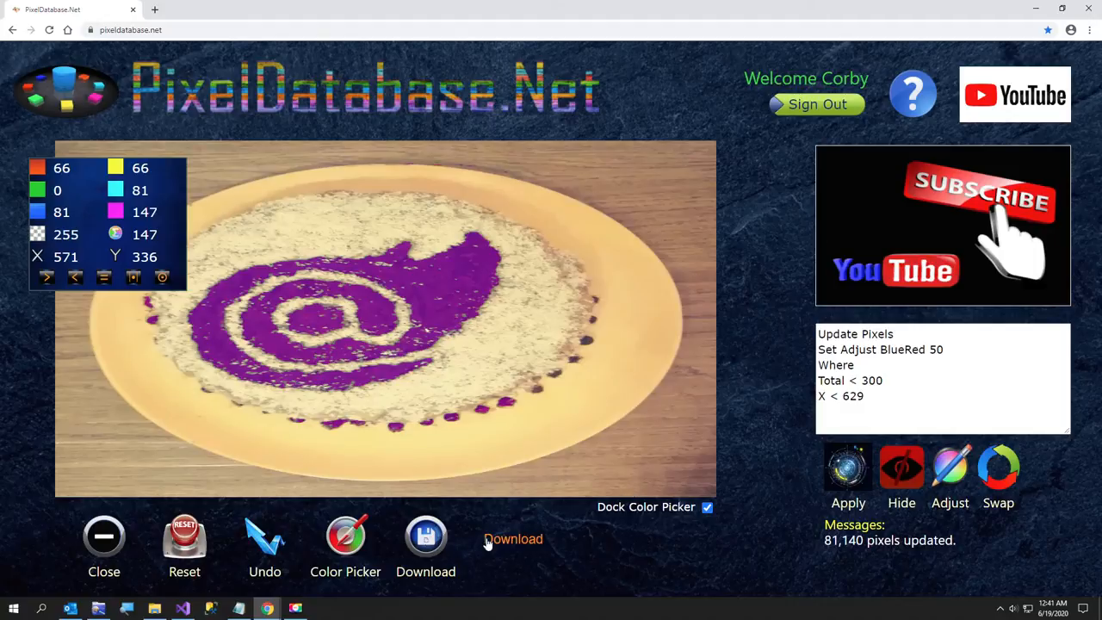